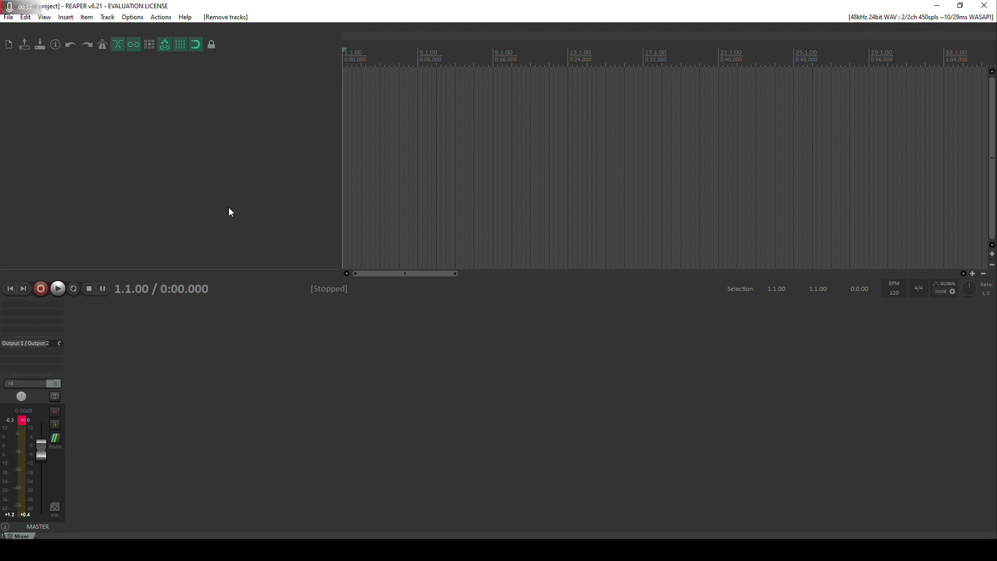
- Review the MIDI and audio device settings in Preferences, then close Preferences
left_click(130, 19)
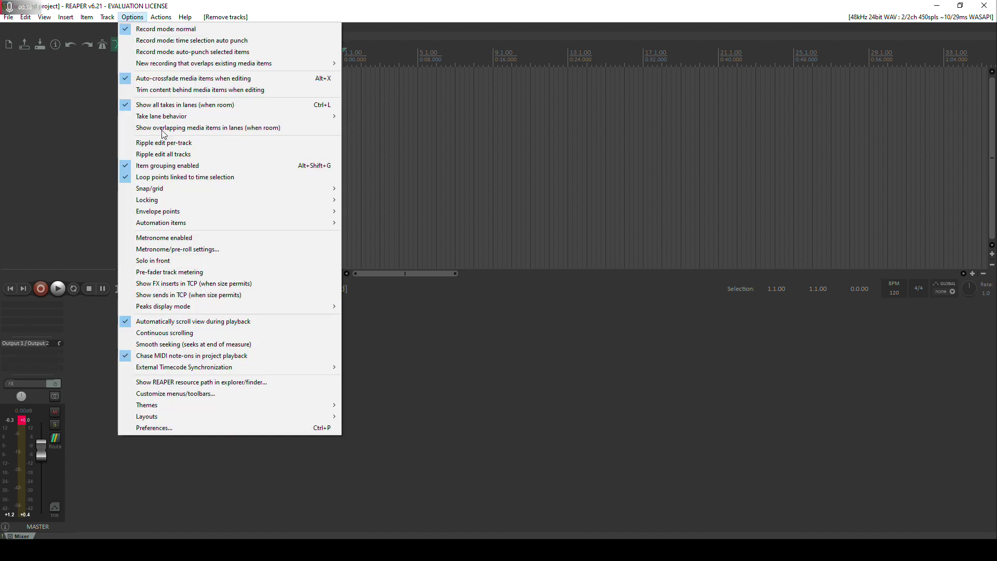
left_click(140, 422)
scroll(438, 228, "up", 3)
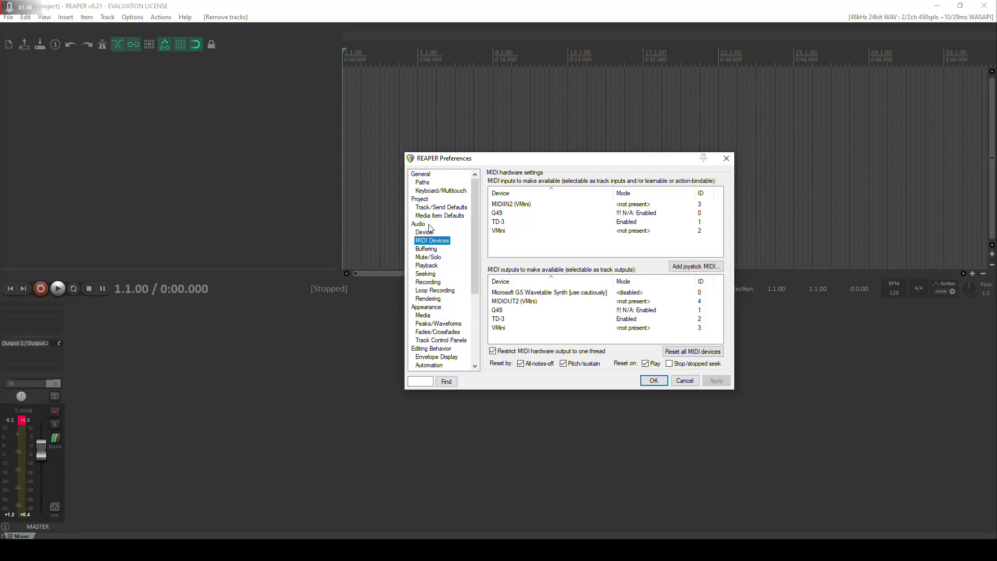
left_click(425, 231)
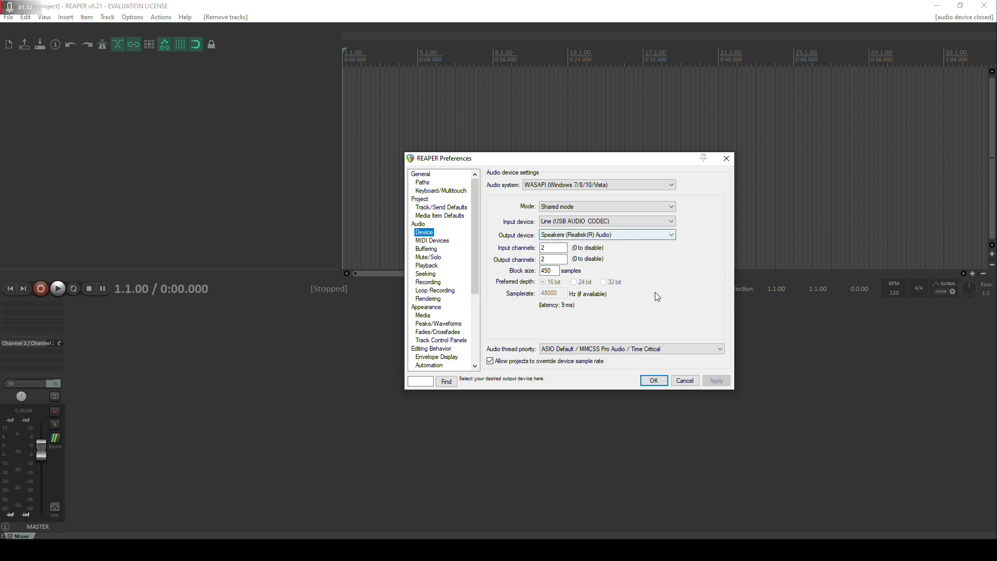
left_click(430, 242)
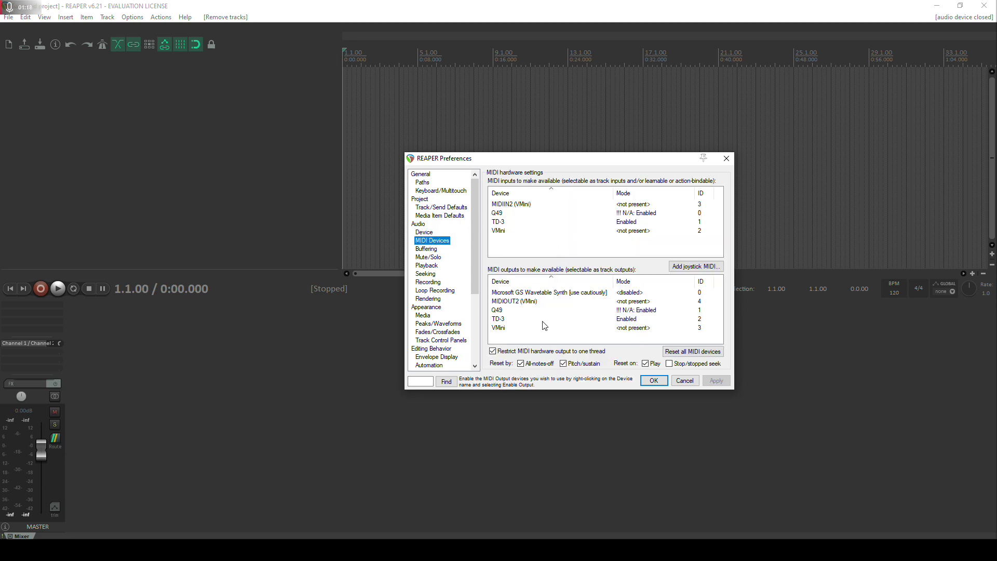
left_click(655, 381)
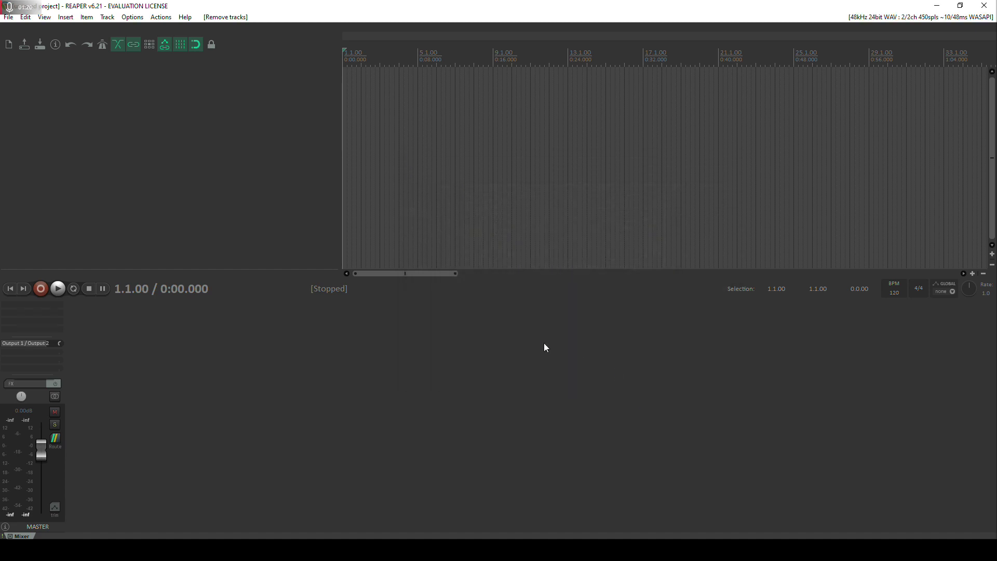
- Insert a new track and name it 'MIDI'
right_click(47, 101)
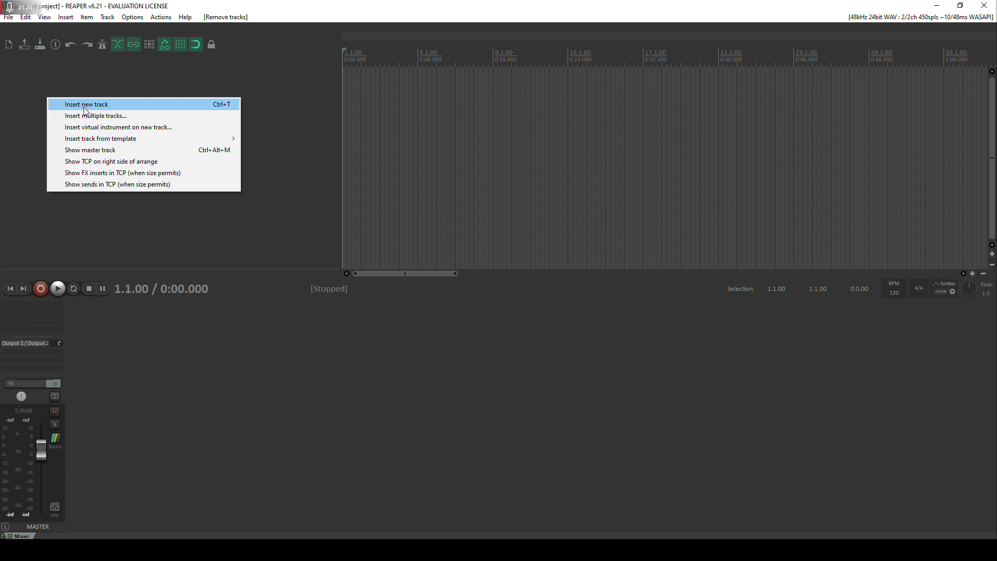
left_click(86, 106)
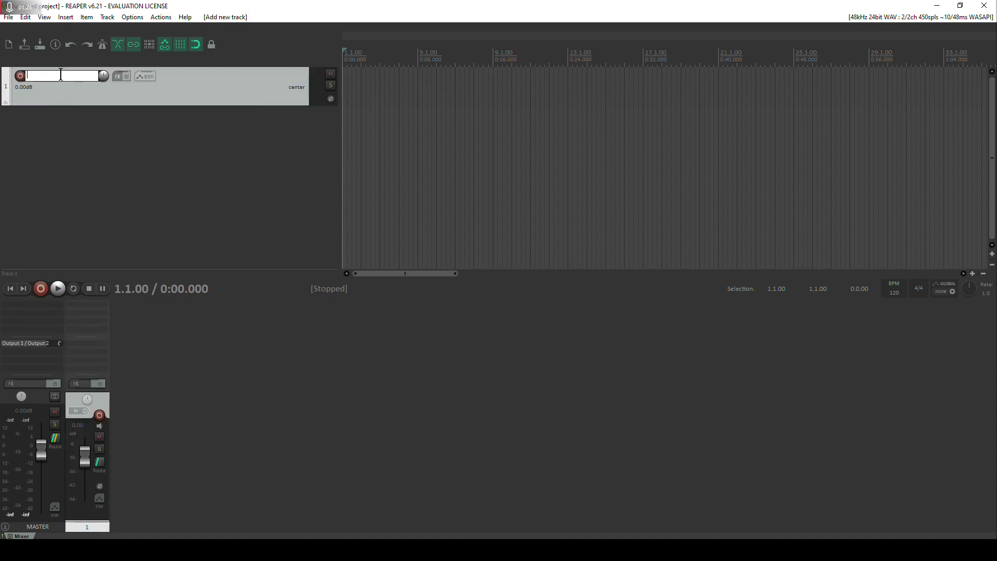
type("MIDI")
left_click(99, 153)
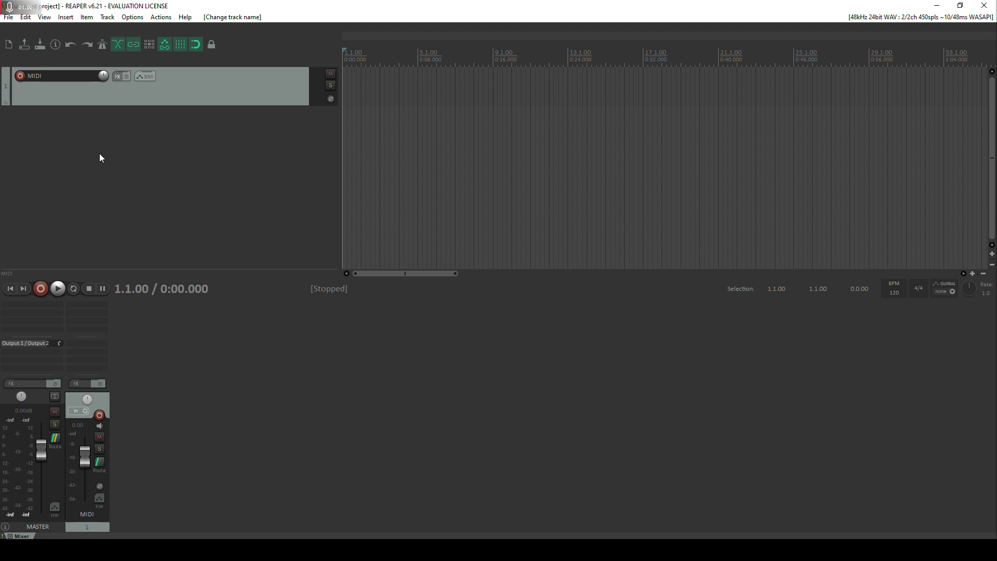
- Insert a second track below MIDI and name it 'TD-3 Audio'
right_click(71, 147)
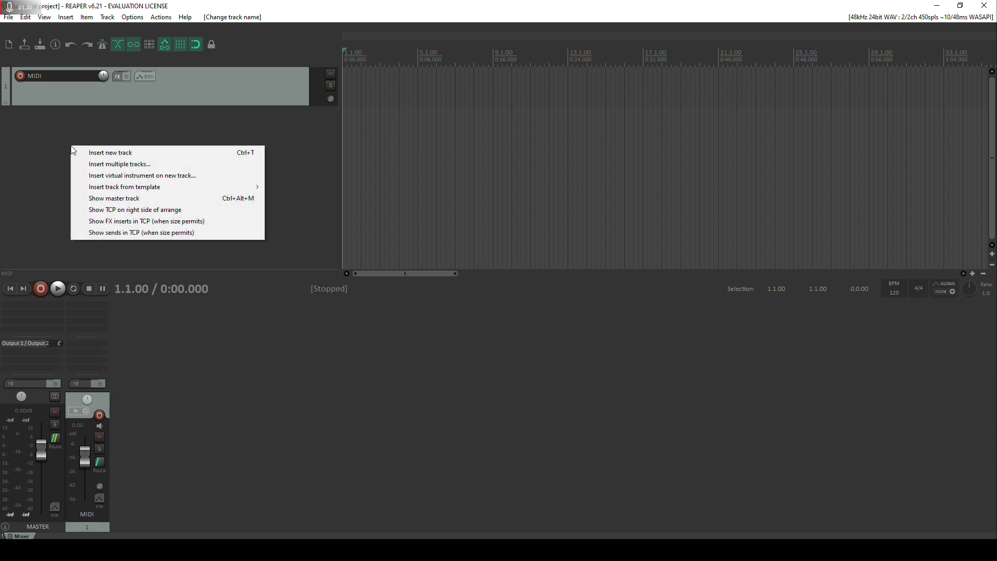
left_click(100, 156)
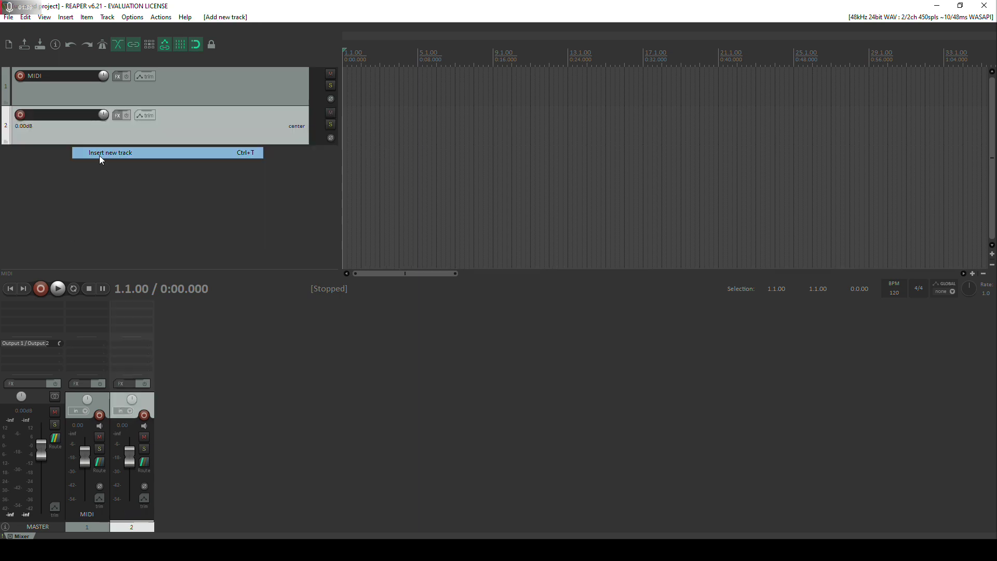
double_click(54, 115)
type("TD")
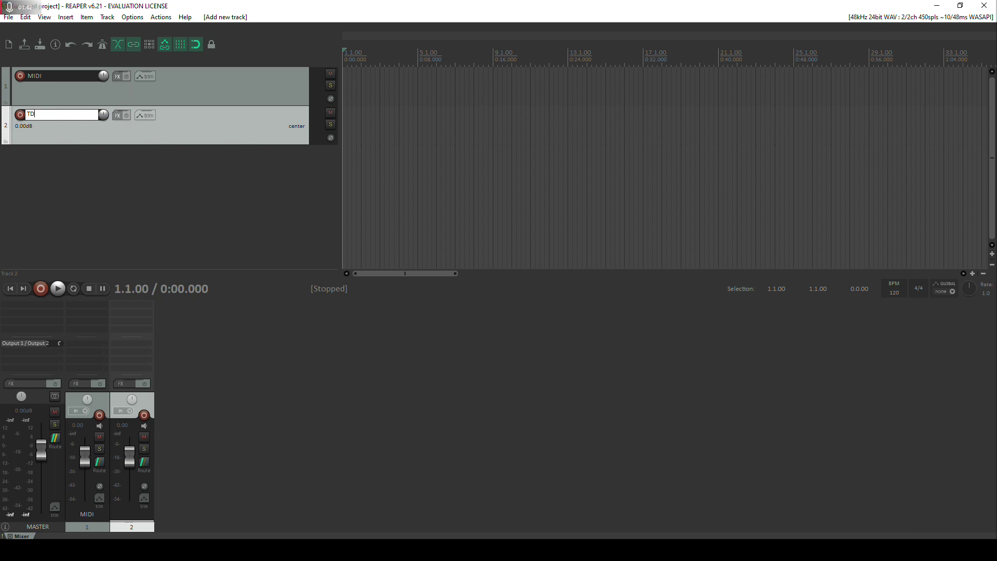
type("-3 Audio")
key("Return")
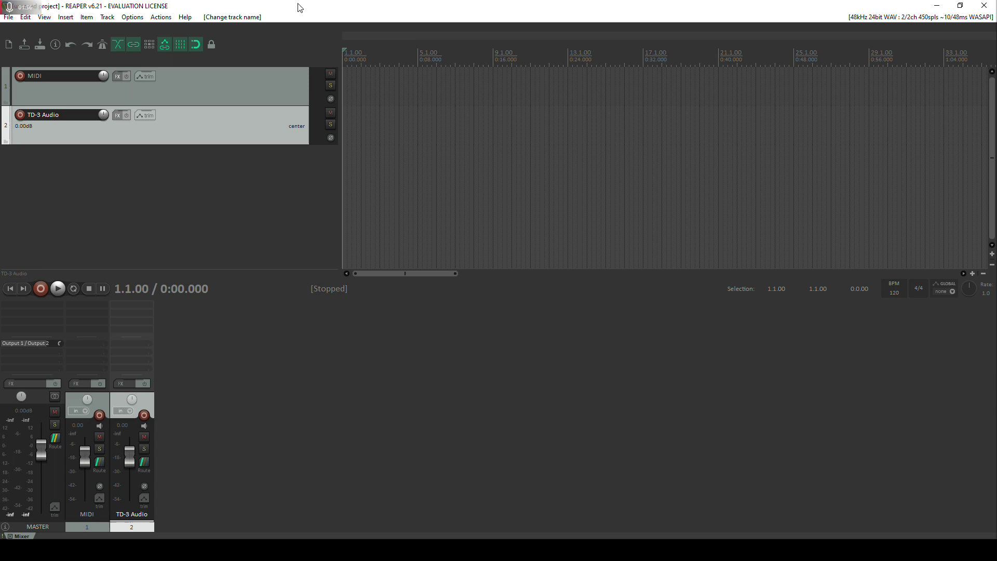
- Drag track-2.mid from the desktop onto the MIDI track, then play and stop it
left_click_drag(312, 8, 349, 64)
left_click_drag(20, 125, 443, 145)
left_click(561, 59)
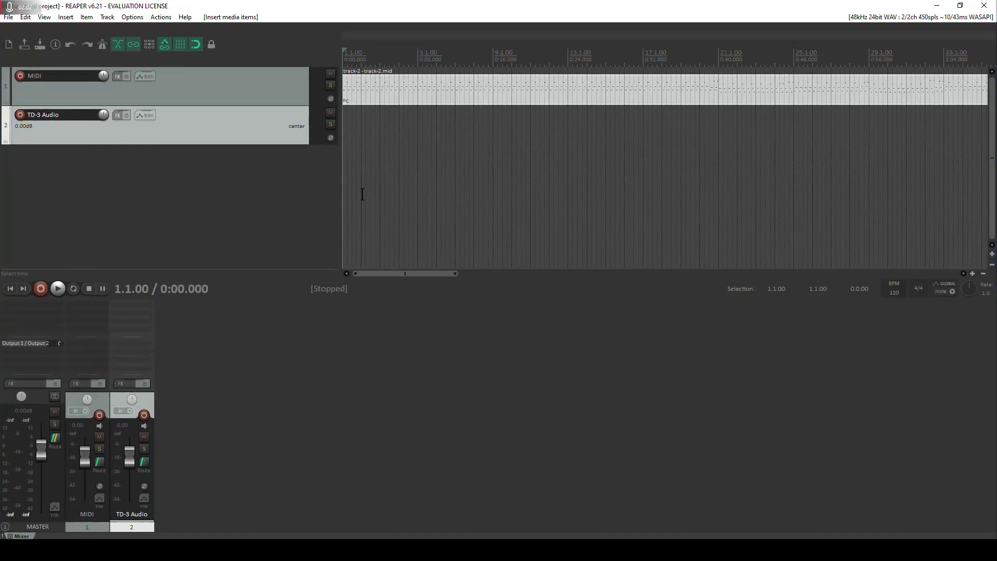
left_click(58, 288)
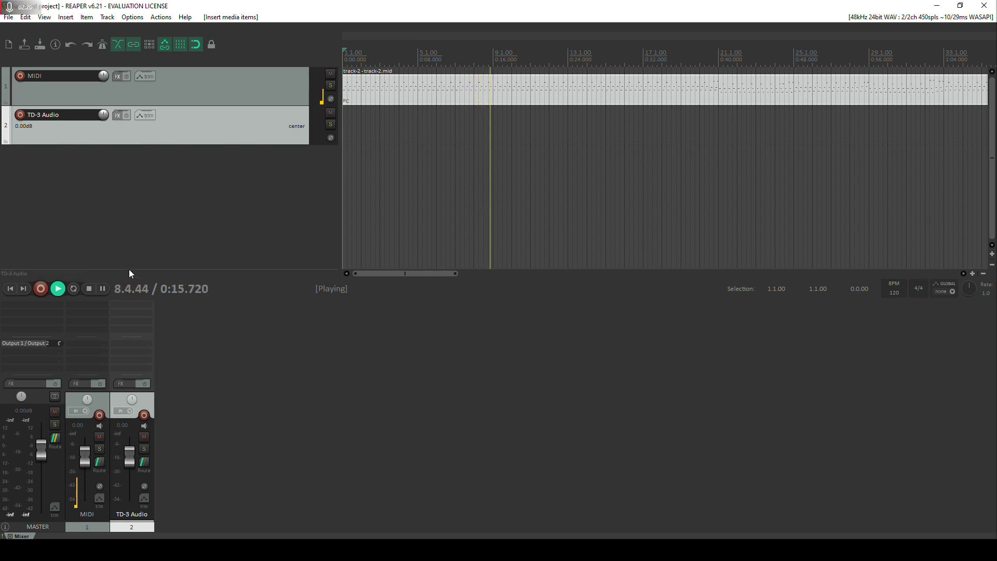
left_click(91, 289)
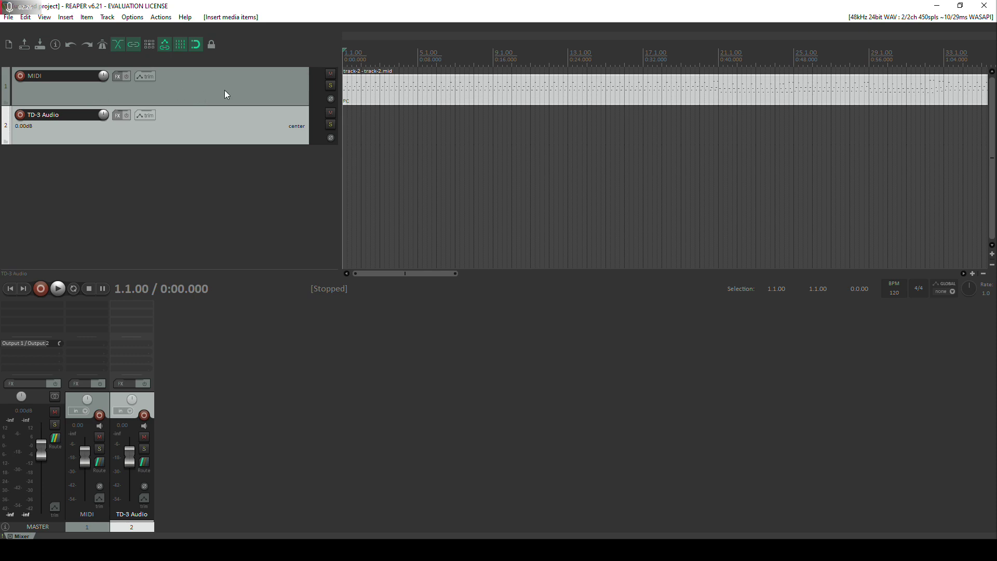
- Route the MIDI track's MIDI hardware output to the TD-3
left_click(98, 461)
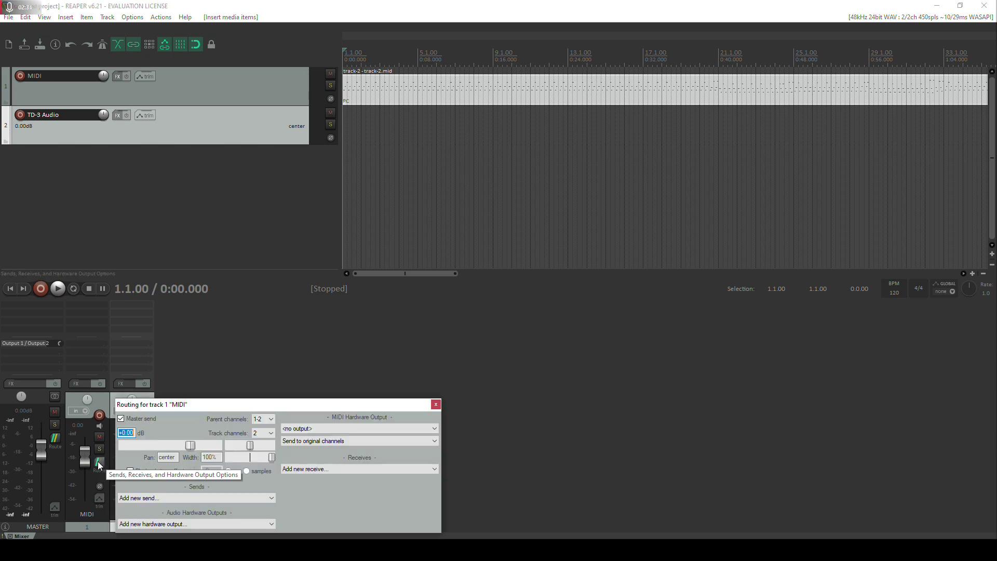
left_click(328, 431)
left_click(302, 445)
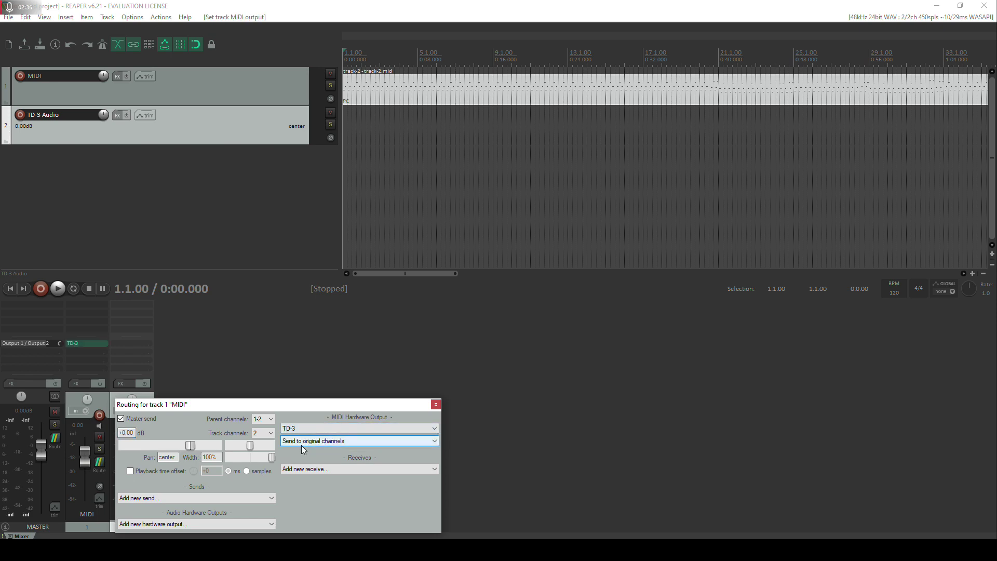
left_click(436, 405)
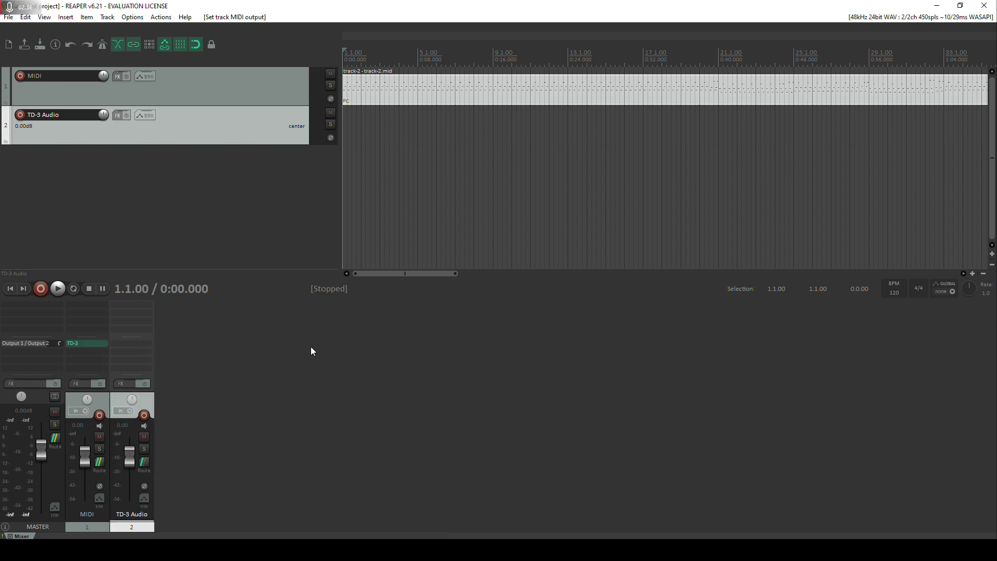
- Record-arm the TD-3 Audio track and briefly play the project to hear the TD-3
left_click(20, 116)
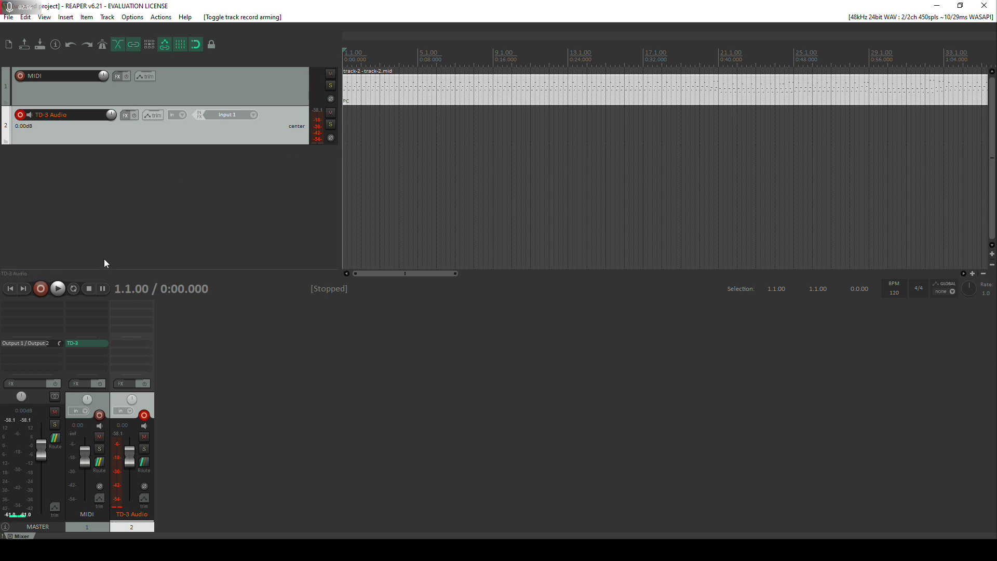
left_click(56, 289)
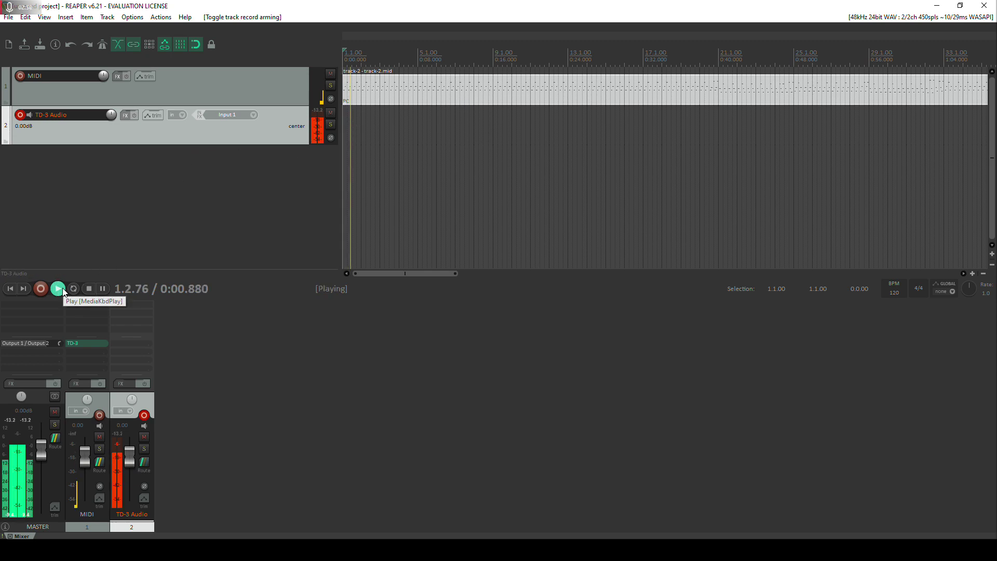
left_click(89, 291)
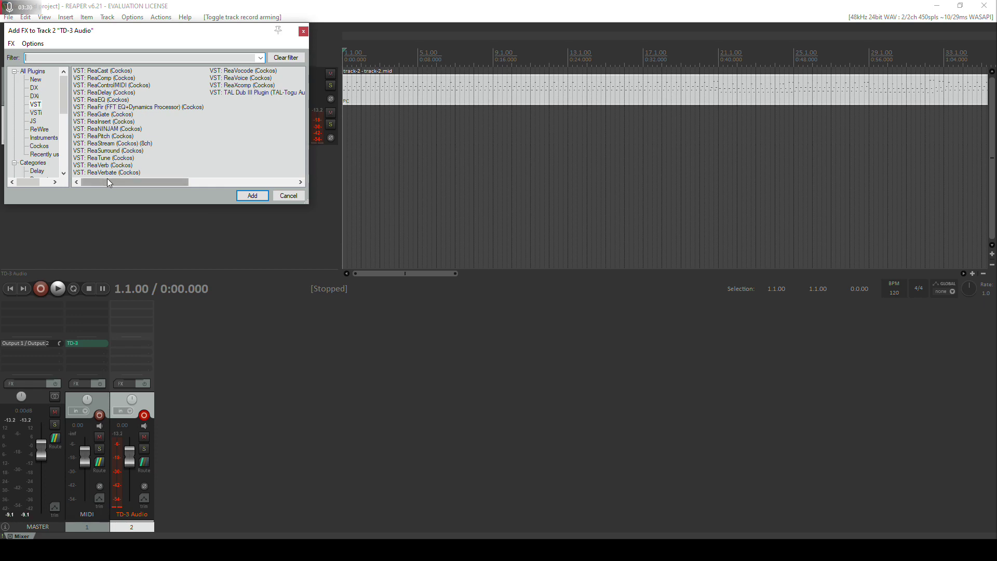
- Add ReaDelay to the TD-3 Audio track and load its TD-3 Delay preset
double_click(103, 94)
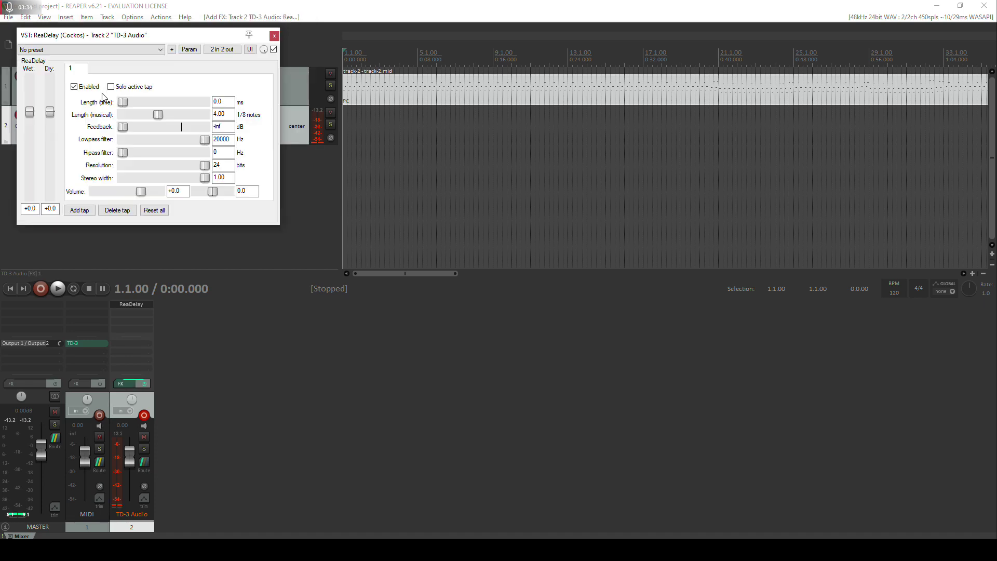
left_click(99, 51)
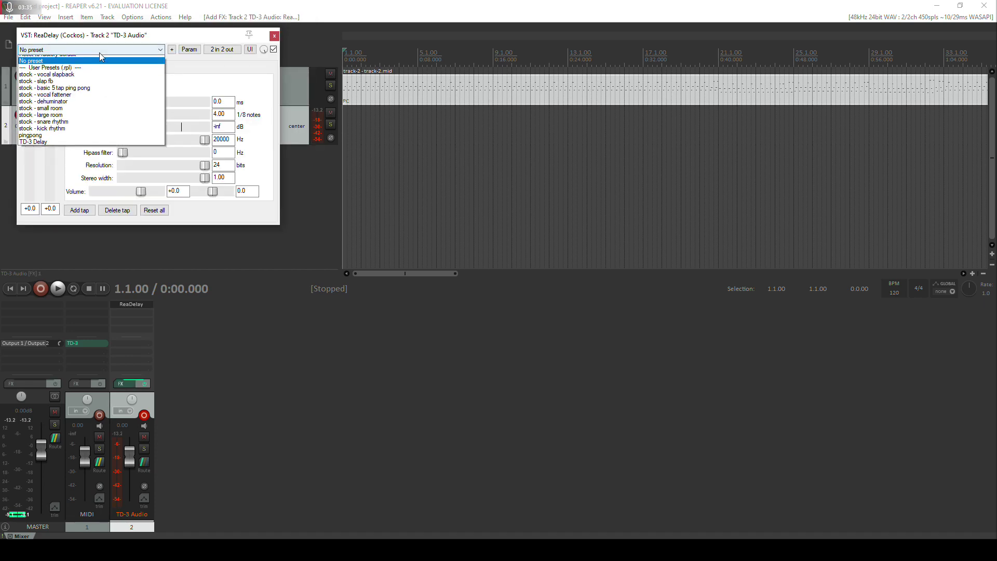
left_click(51, 148)
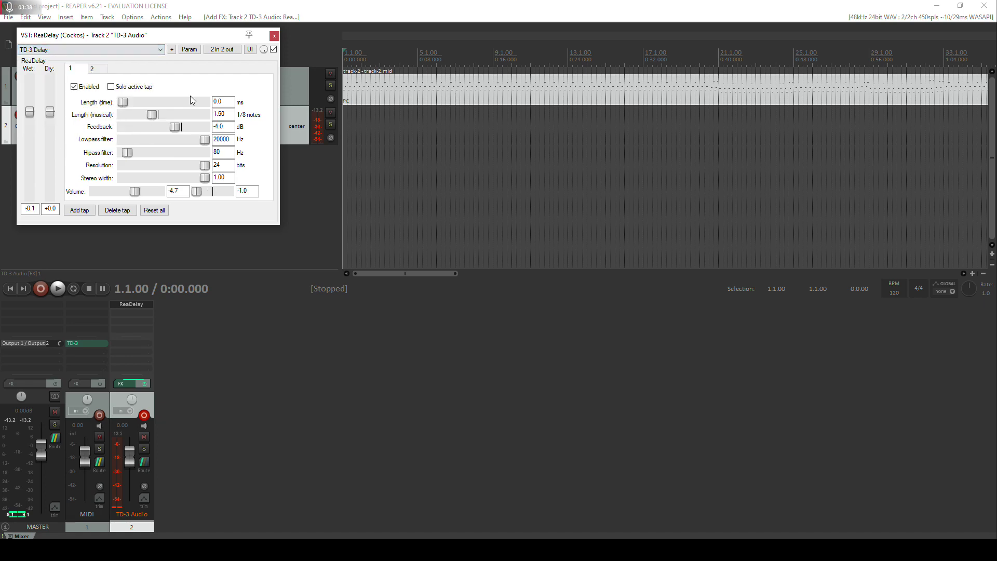
left_click(274, 37)
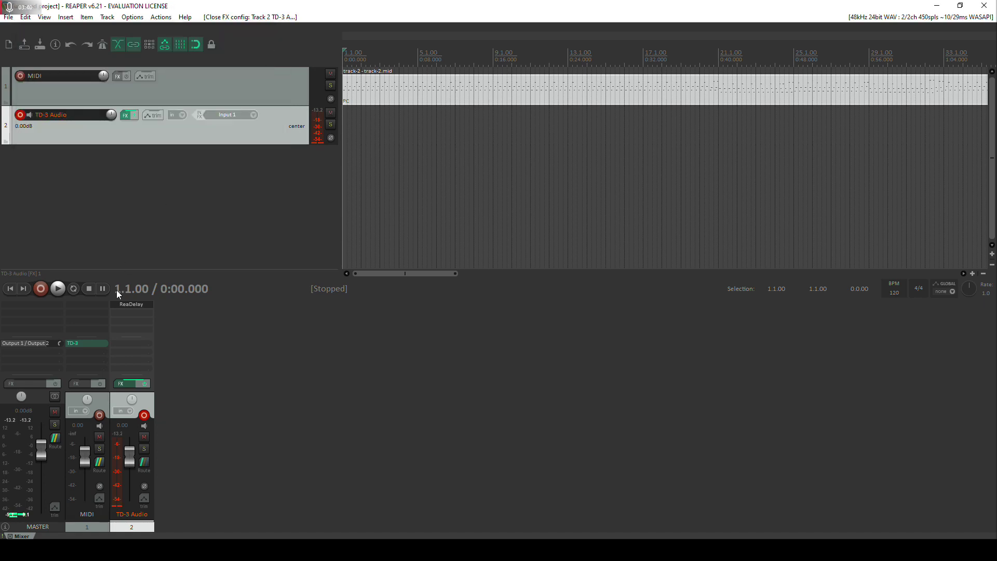
- Add ReaComp after ReaDelay on the TD-3 Audio track, then place the play position at bar 9
left_click(129, 309)
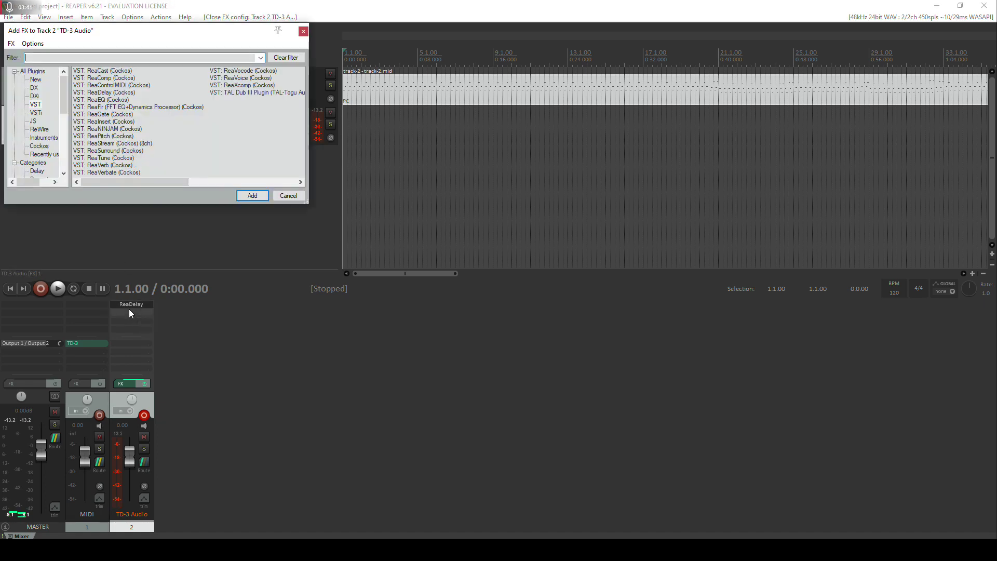
double_click(103, 79)
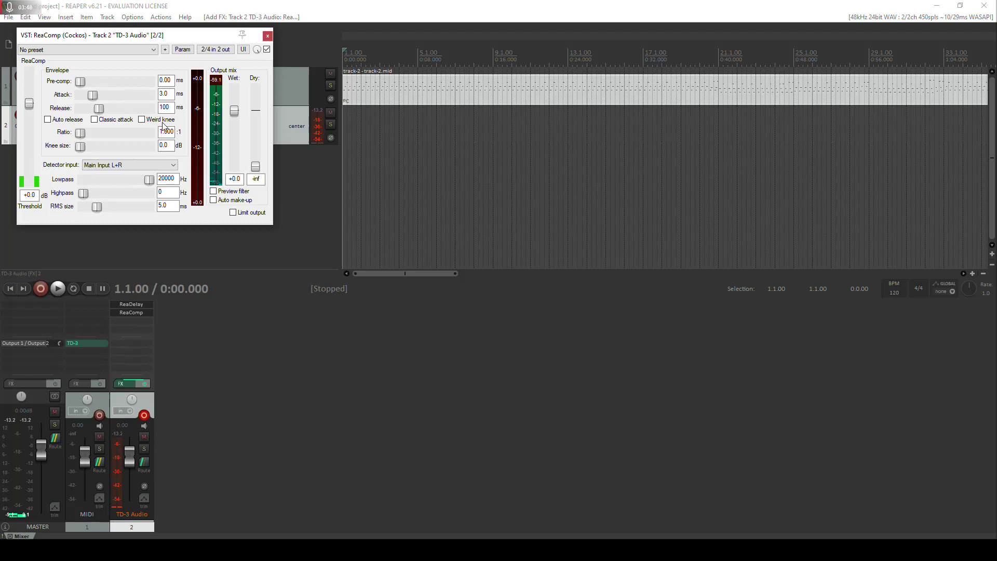
left_click(266, 36)
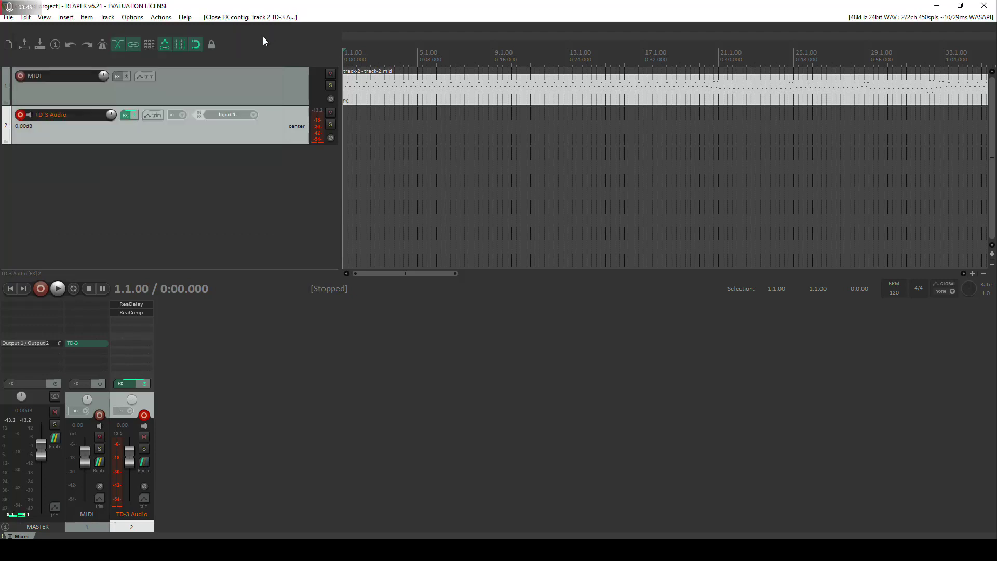
left_click(496, 58)
- Set the edit cursor to 9.1.04, play from there, then stop
left_click_drag(498, 50, 493, 52)
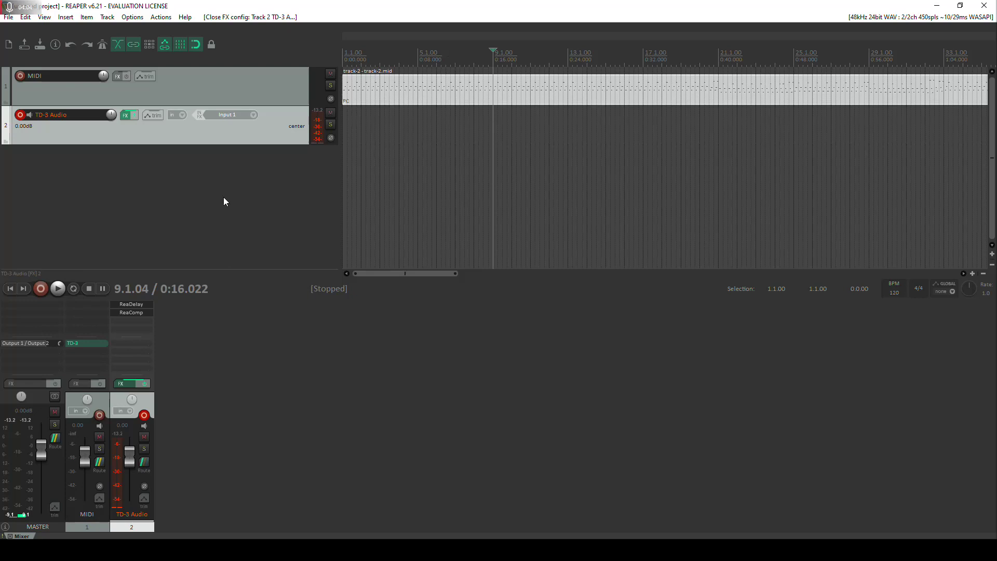
left_click(57, 289)
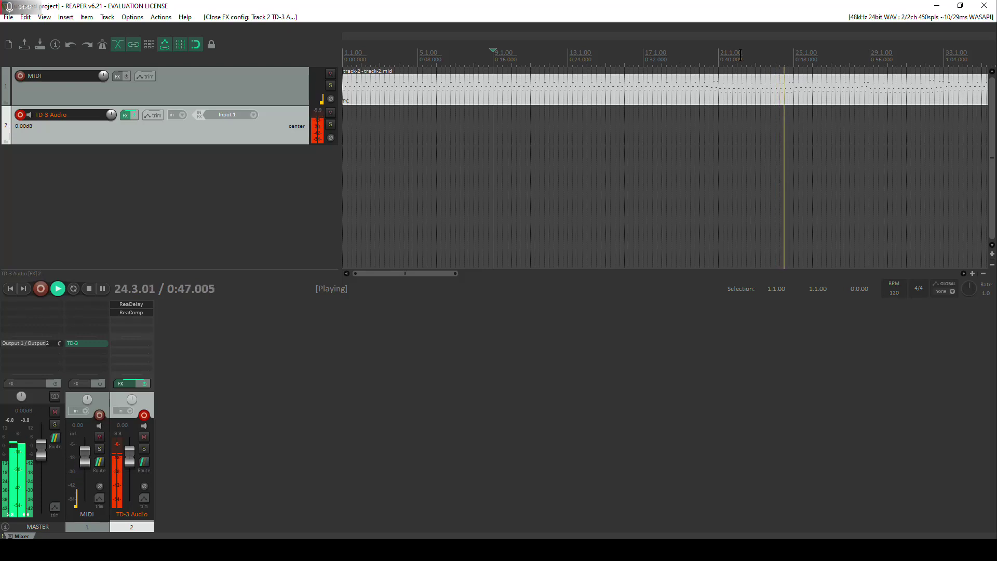
left_click(89, 289)
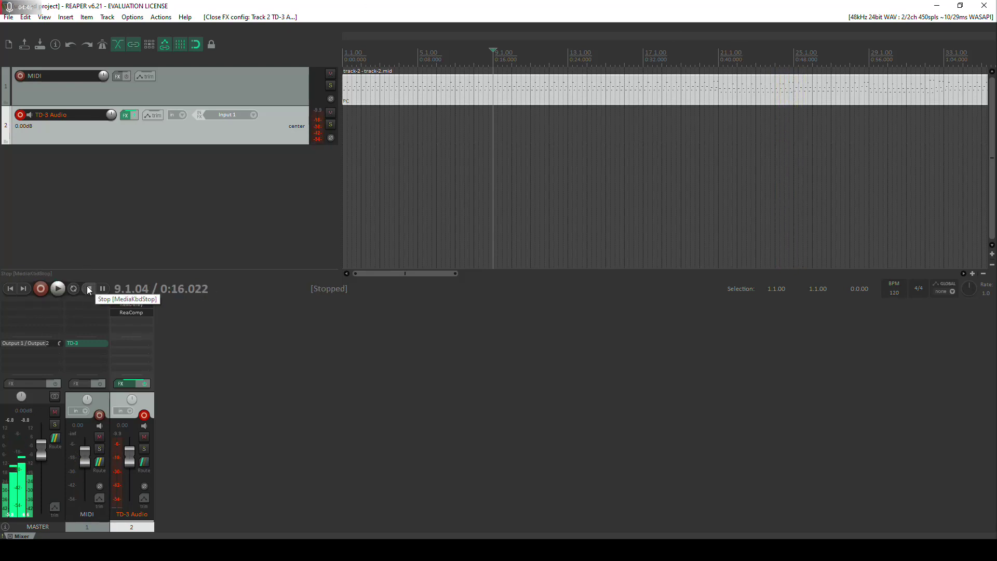
- Switch off the TD-3 Audio track's record-arm button
left_click(21, 114)
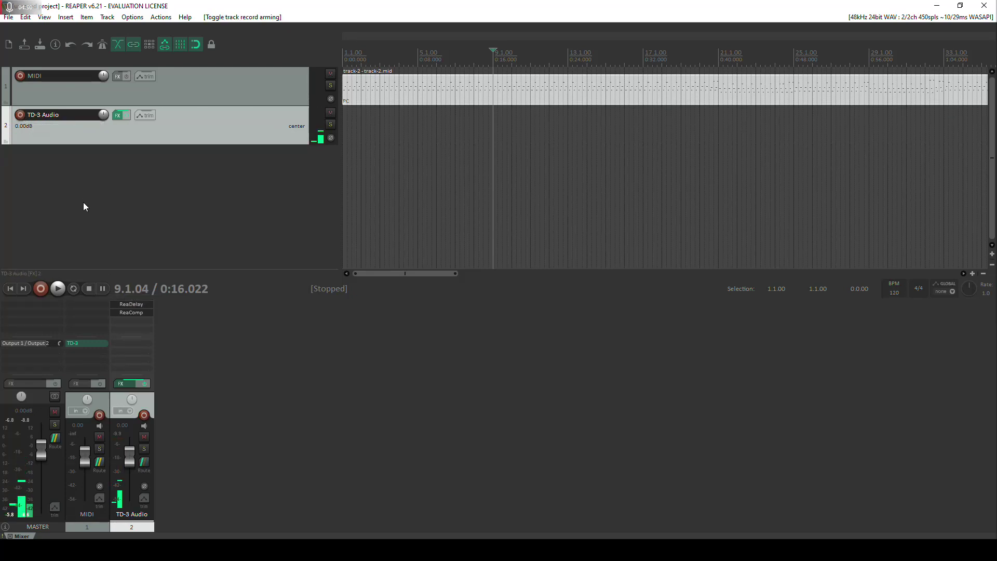